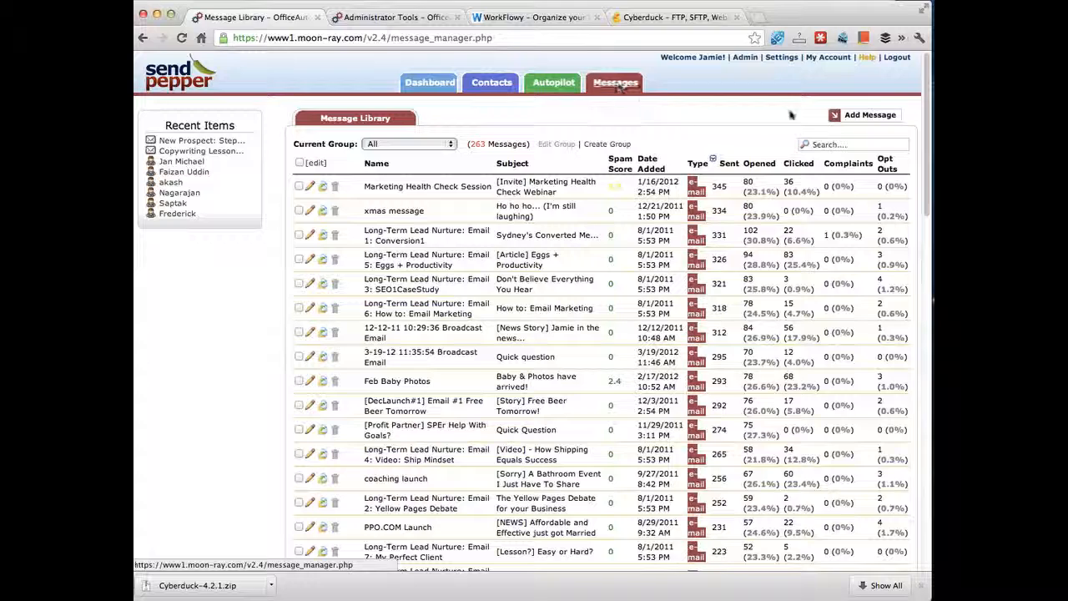
# Step: Add a new message of type E-mail to open a blank Design an E-mail form
pyautogui.click(861, 115)
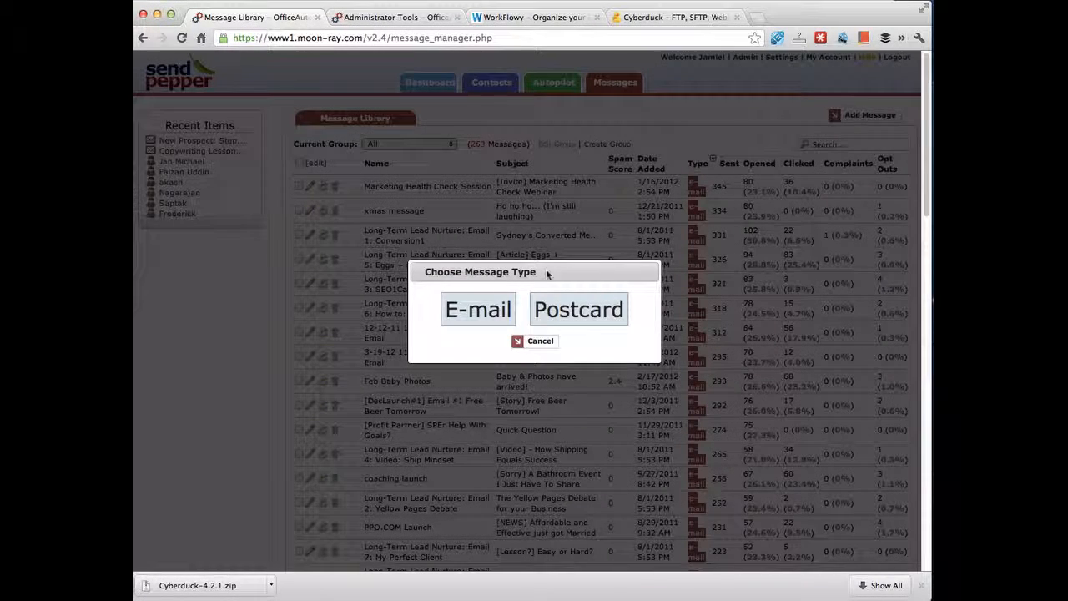
pyautogui.click(464, 309)
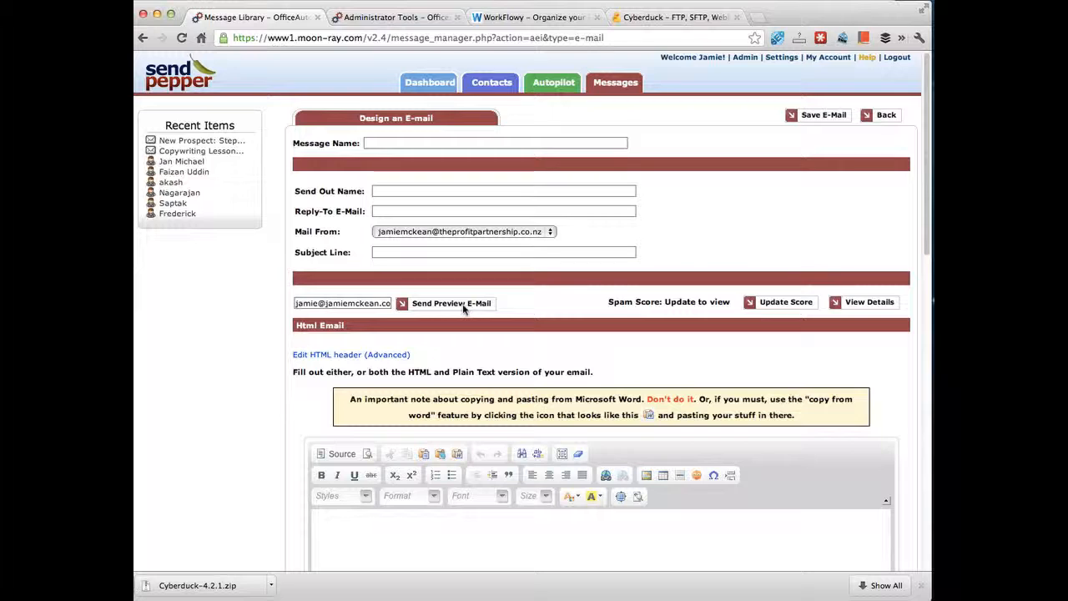
# Step: Name the message 'Fasttrack Template' and enter the sender's name as the Send Out Name
pyautogui.click(420, 146)
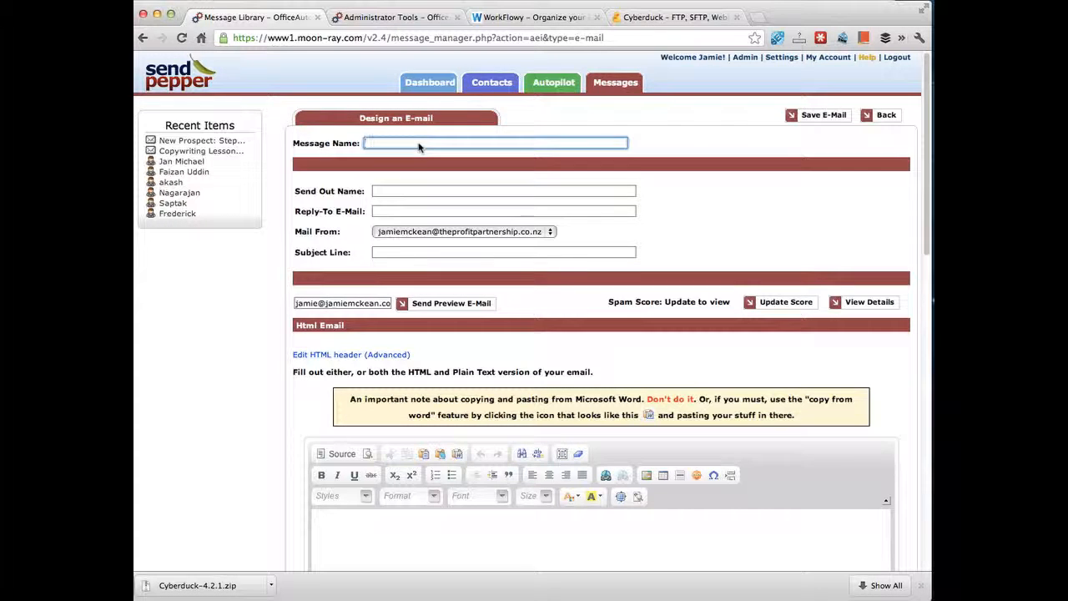
pyautogui.write('Fasttrack Template')
pyautogui.press('Tab')
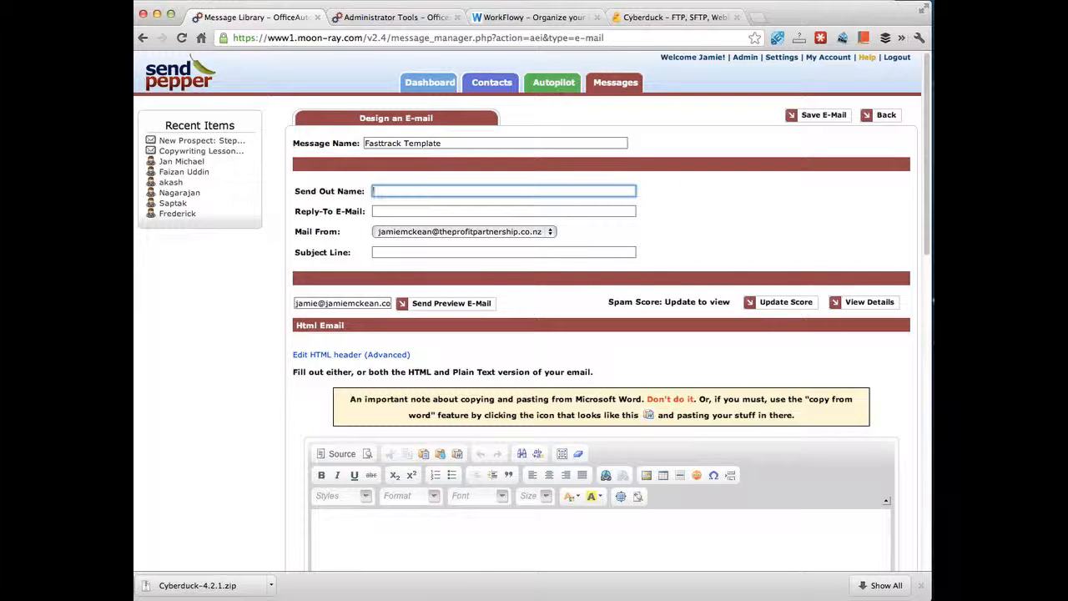
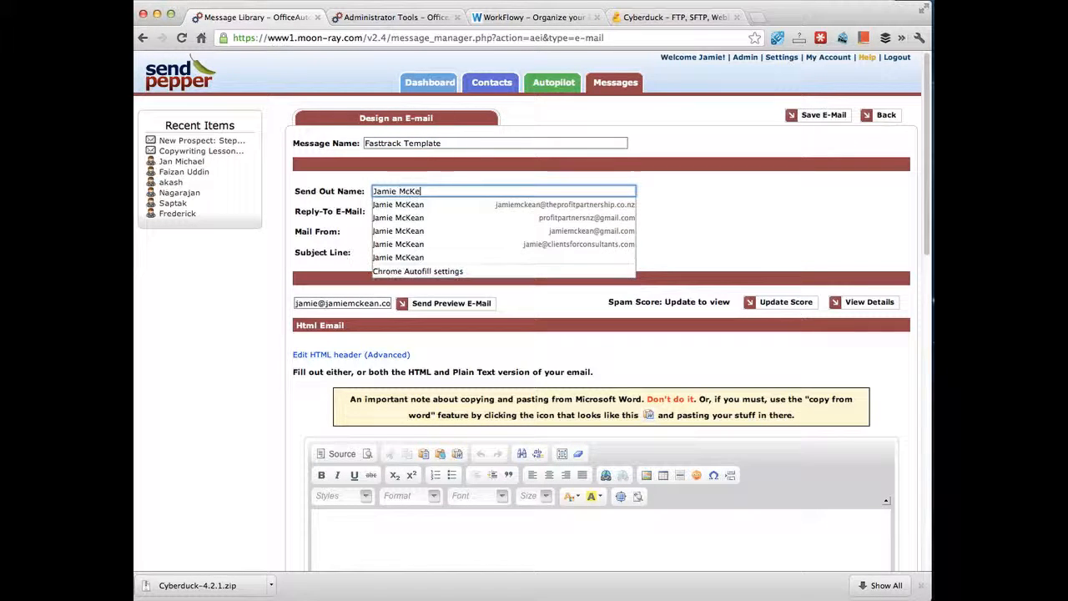
# Step: Accept the suggested reply-to address and set the subject line to '(subject goes here)'
pyautogui.press('Tab')
pyautogui.write('j')
pyautogui.press('Down')
pyautogui.press('Down')
pyautogui.press('Return')
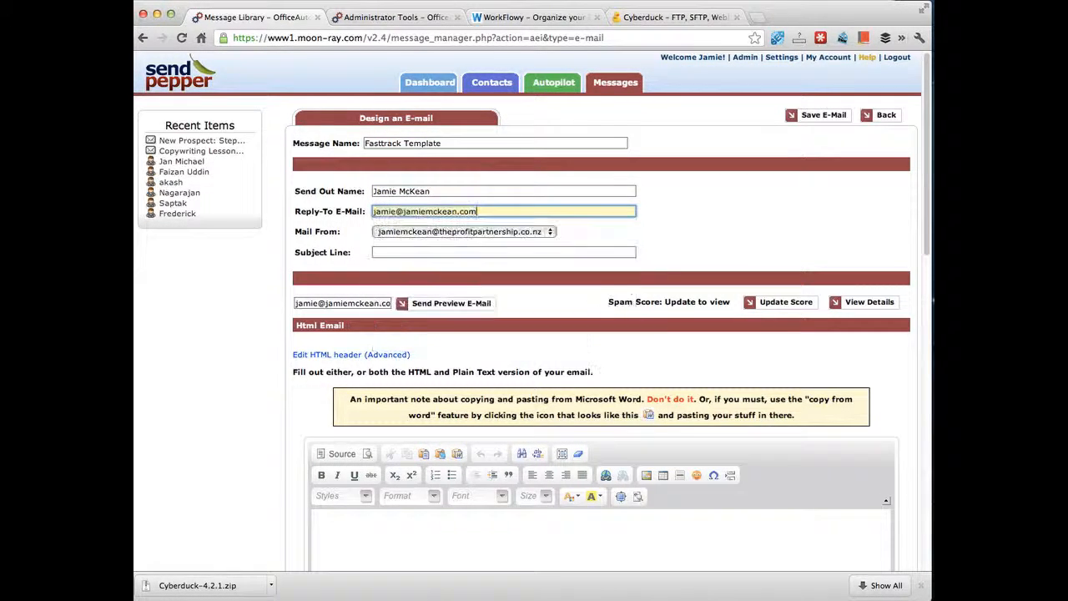
pyautogui.press('Tab')
pyautogui.press('Tab')
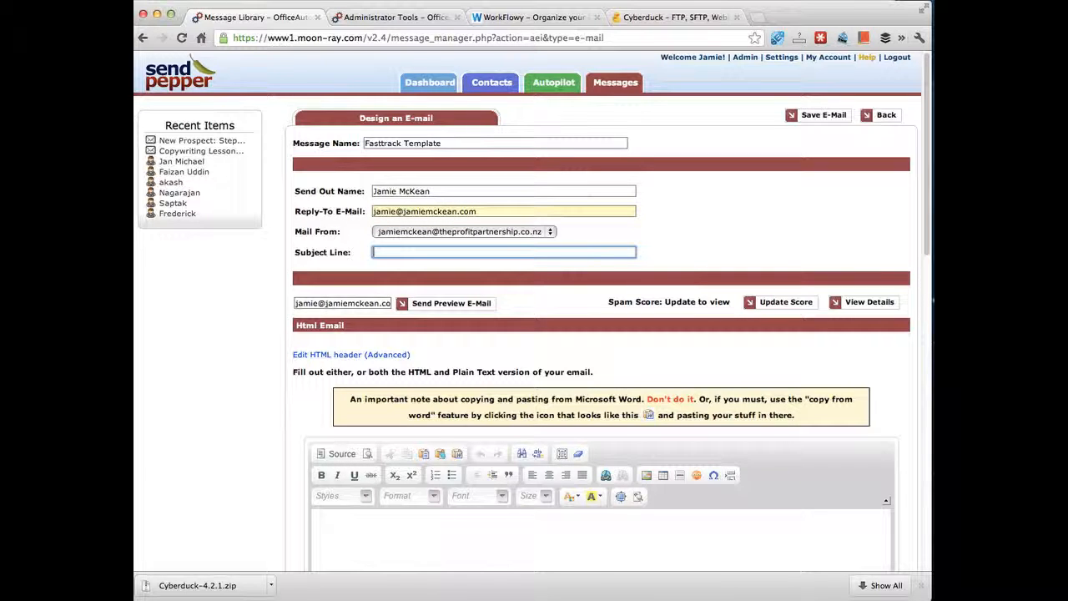
pyautogui.write('(subject goes here)')
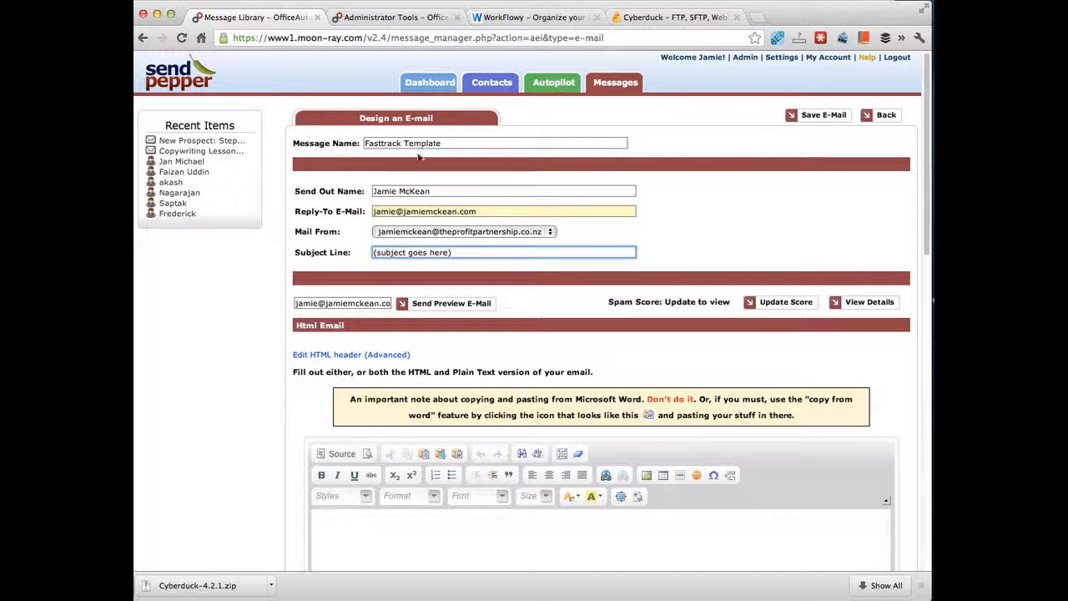
# Step: Scroll down to the HTML Email editor and place the cursor in its empty body
pyautogui.scroll(-3, 401, 248)
pyautogui.scroll(-5, 401, 248)
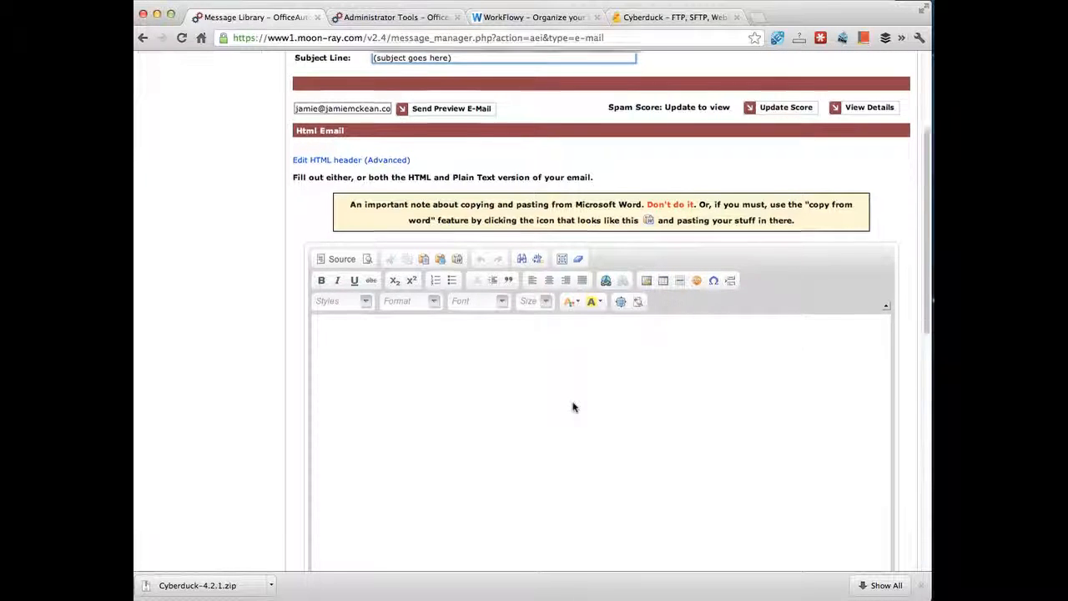
pyautogui.scroll(-3, 573, 405)
pyautogui.click(430, 241)
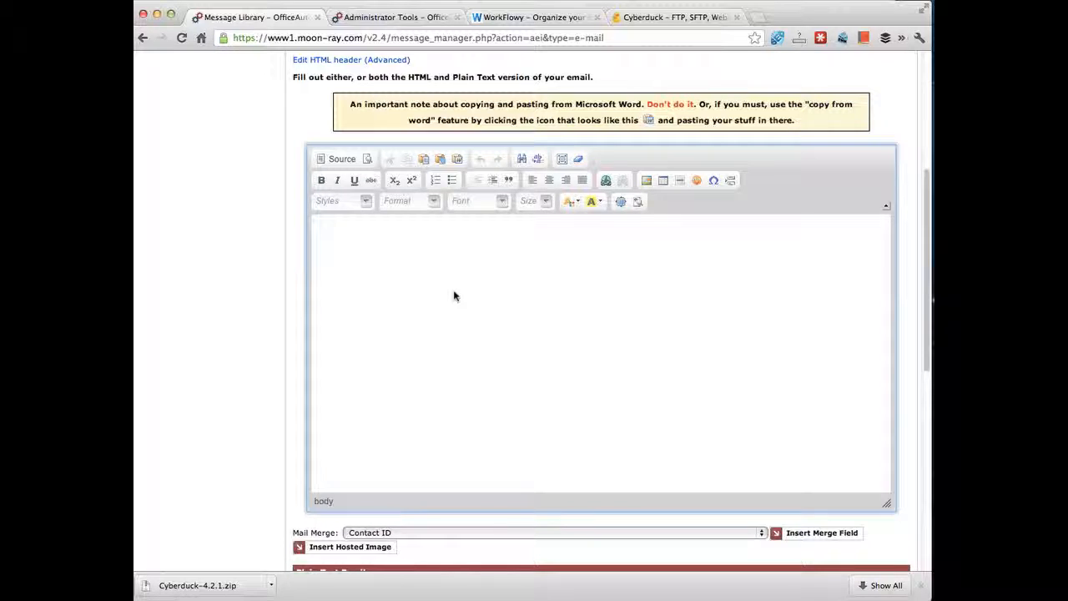
# Step: Open Image Properties, review the Link and Advanced tabs, and return to Image Info
pyautogui.click(648, 181)
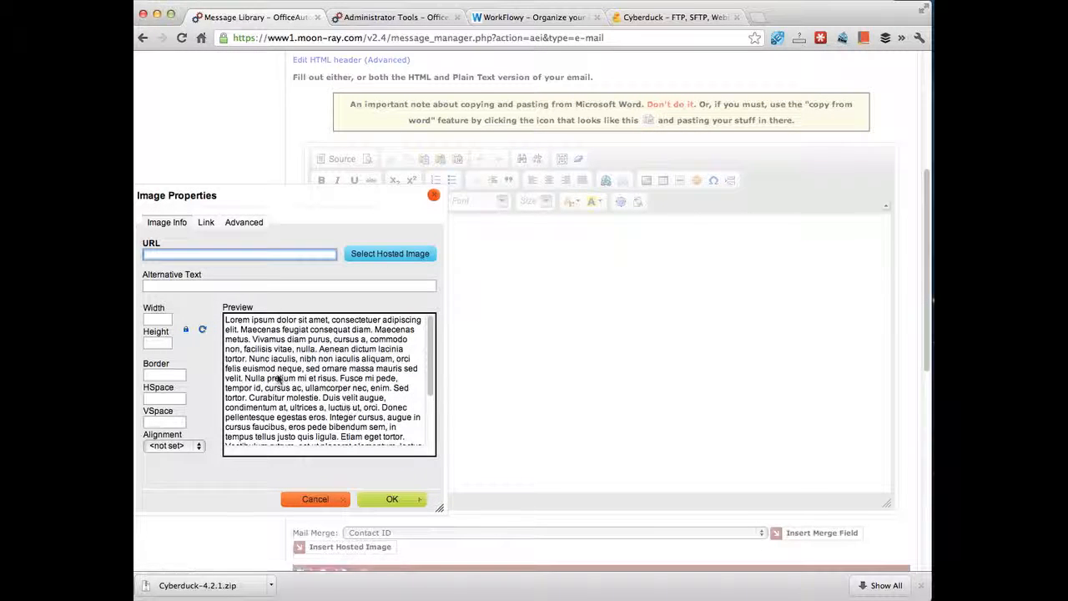
pyautogui.click(206, 223)
pyautogui.click(243, 224)
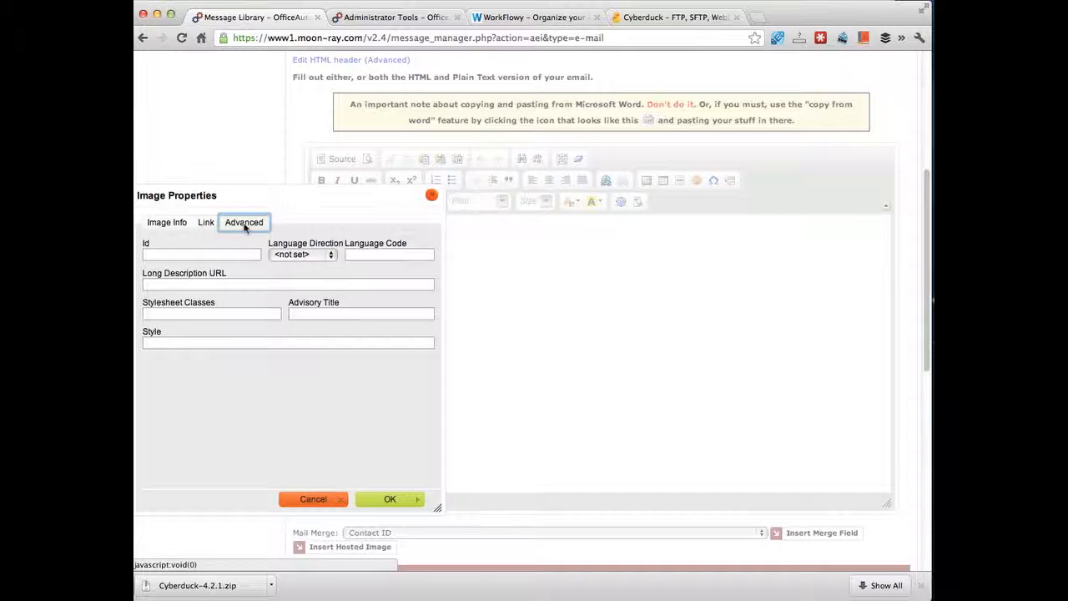
pyautogui.click(205, 223)
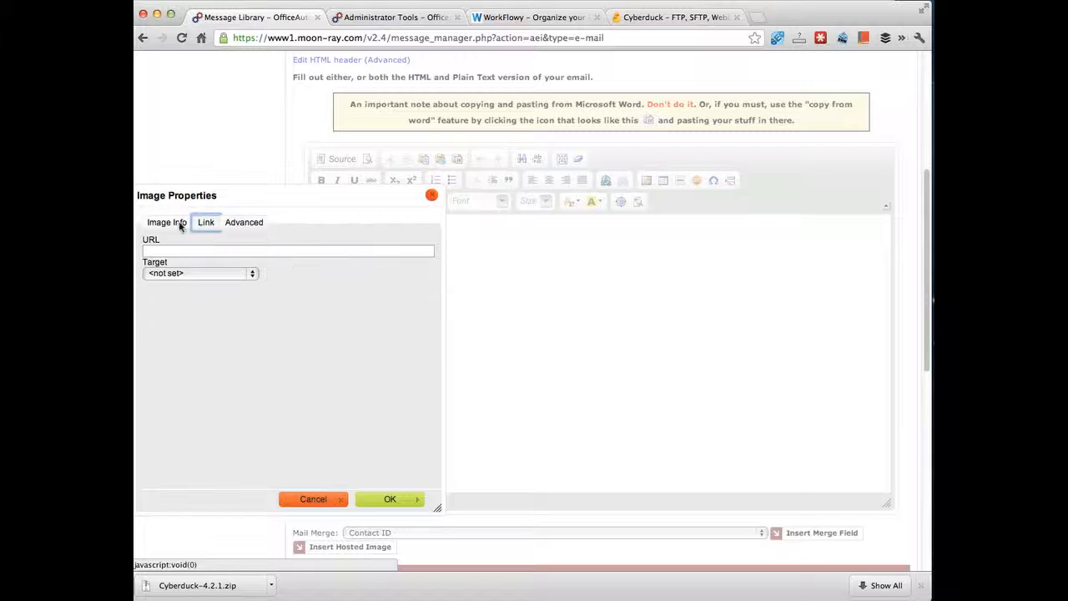
pyautogui.click(170, 223)
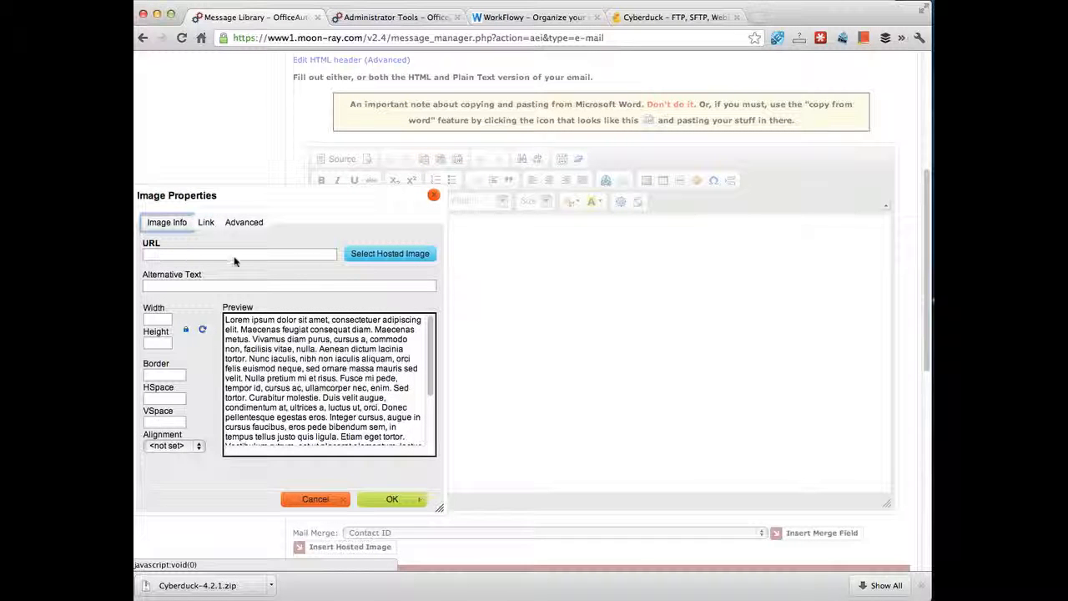
# Step: Choose Select Hosted Image, then +Add New File, then Upload to open the file picker on Downloads
pyautogui.click(383, 255)
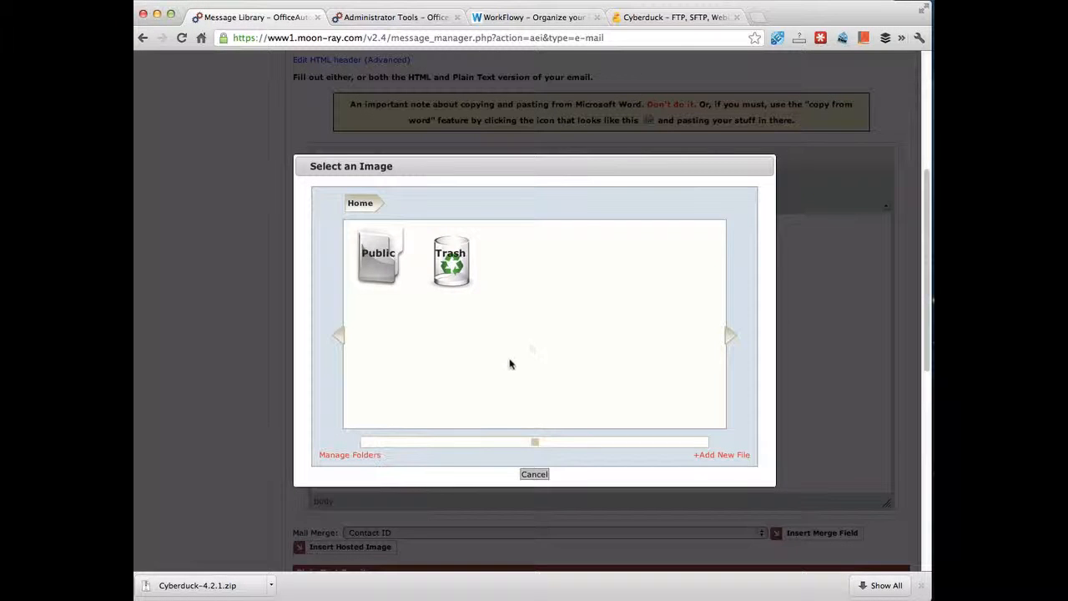
pyautogui.click(726, 454)
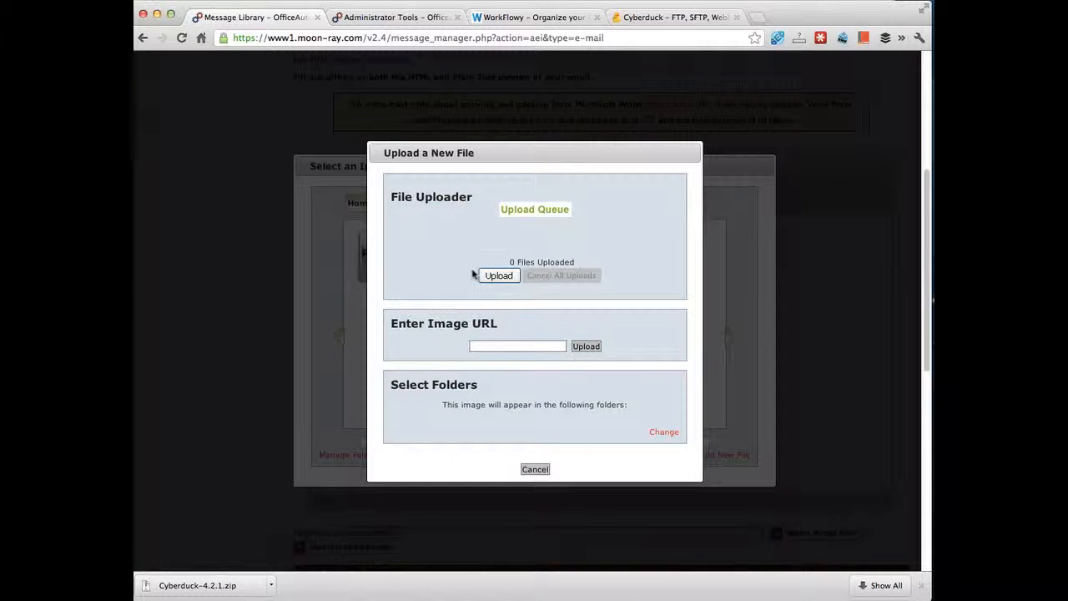
pyautogui.click(500, 281)
pyautogui.click(500, 280)
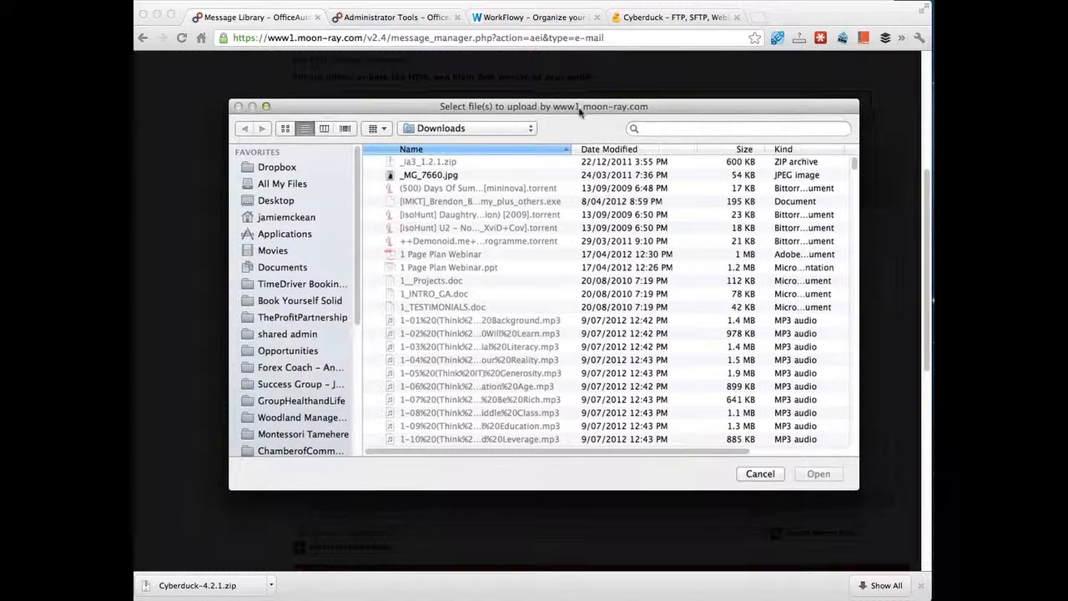
pyautogui.moveTo(580, 113); pyautogui.dragTo(574, 122)
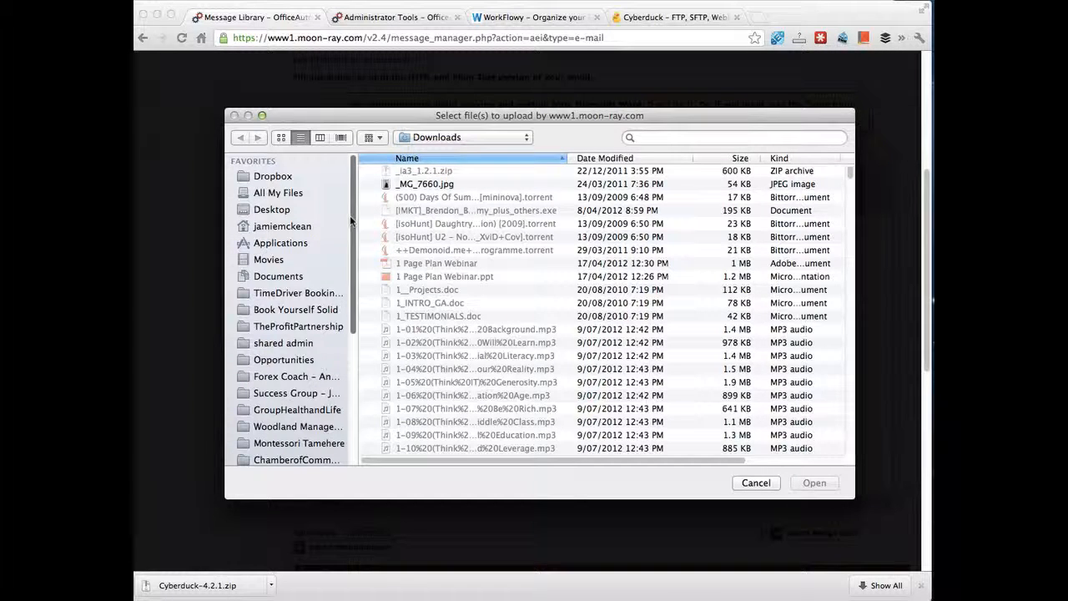
# Step: Search the file picker for 'fasttracklogo' and upload the Fast Track banner image
pyautogui.click(679, 138)
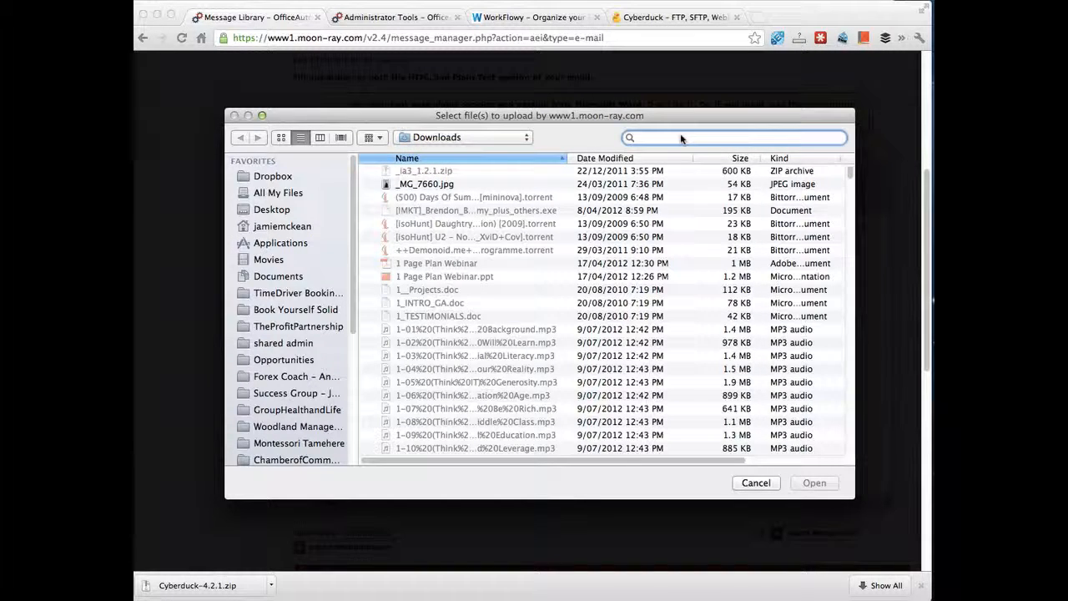
pyautogui.write('fasttracklogo')
pyautogui.doubleClick(449, 357)
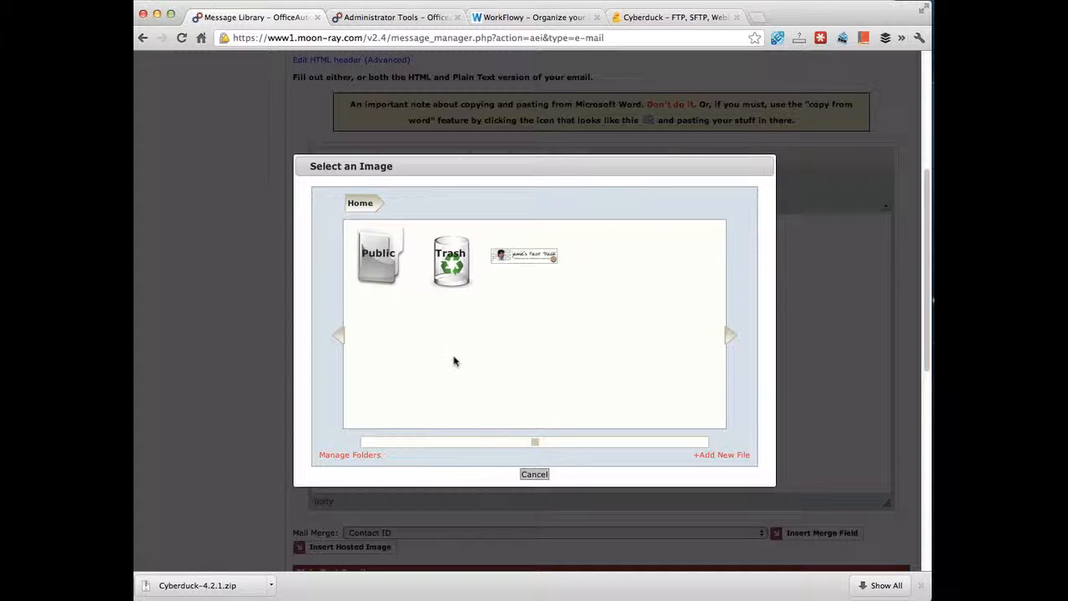
# Step: Select the uploaded Fast Track banner and accept it, filling the image URL at 900 × 184
pyautogui.click(517, 255)
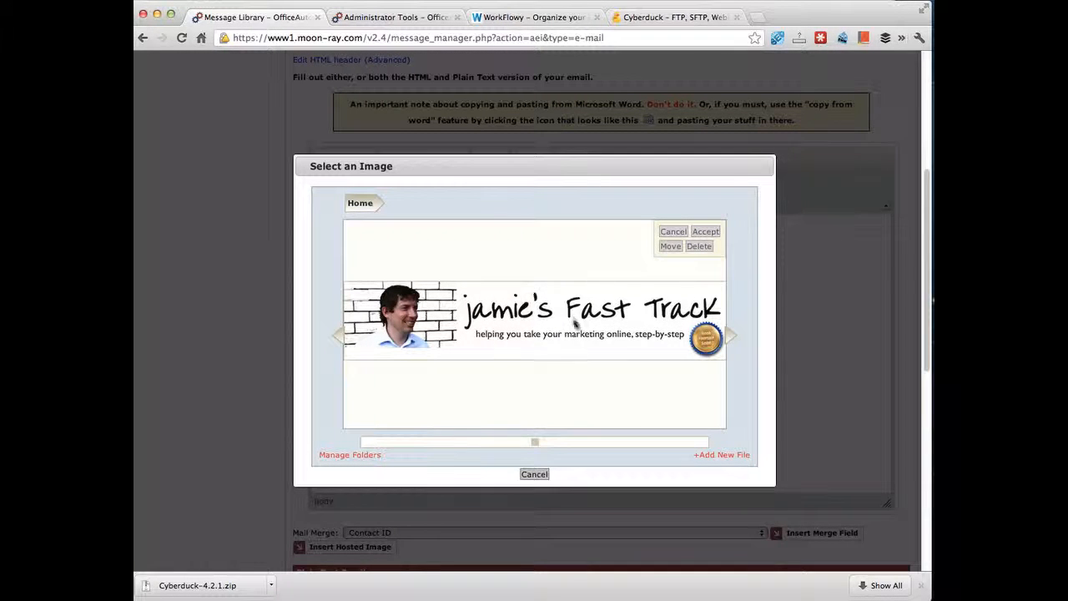
pyautogui.click(705, 232)
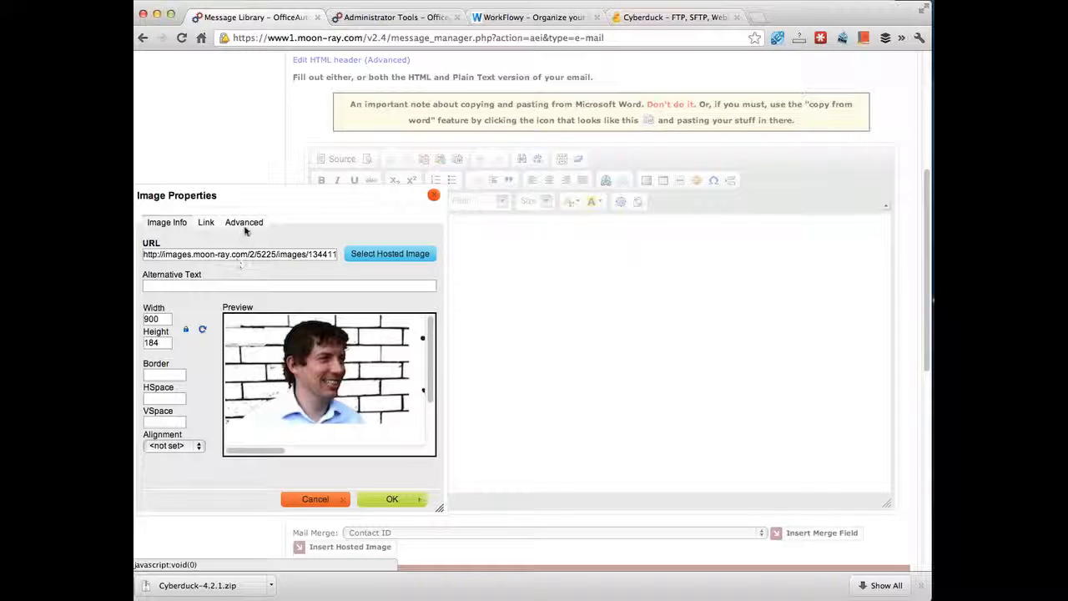
# Step: Change the banner width from 900 to 600 and insert it into the body
pyautogui.doubleClick(163, 322)
pyautogui.write('600')
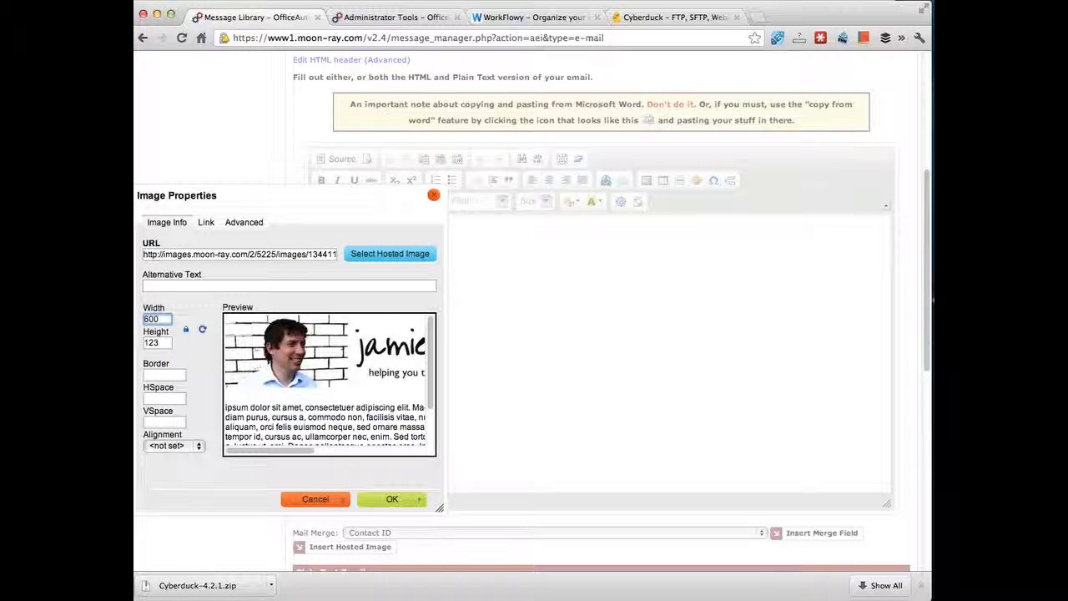
pyautogui.click(402, 498)
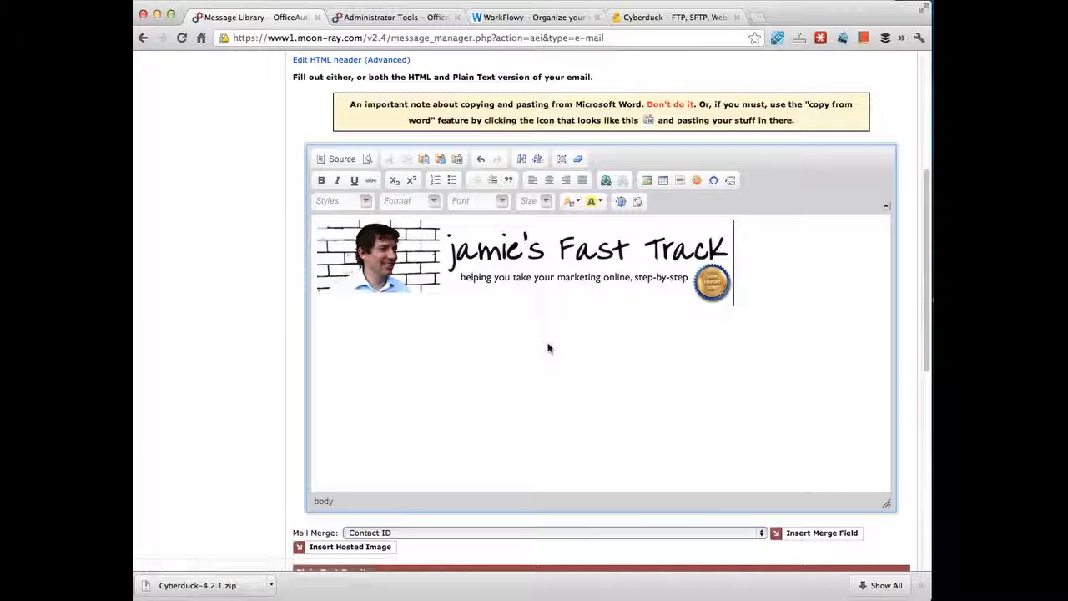